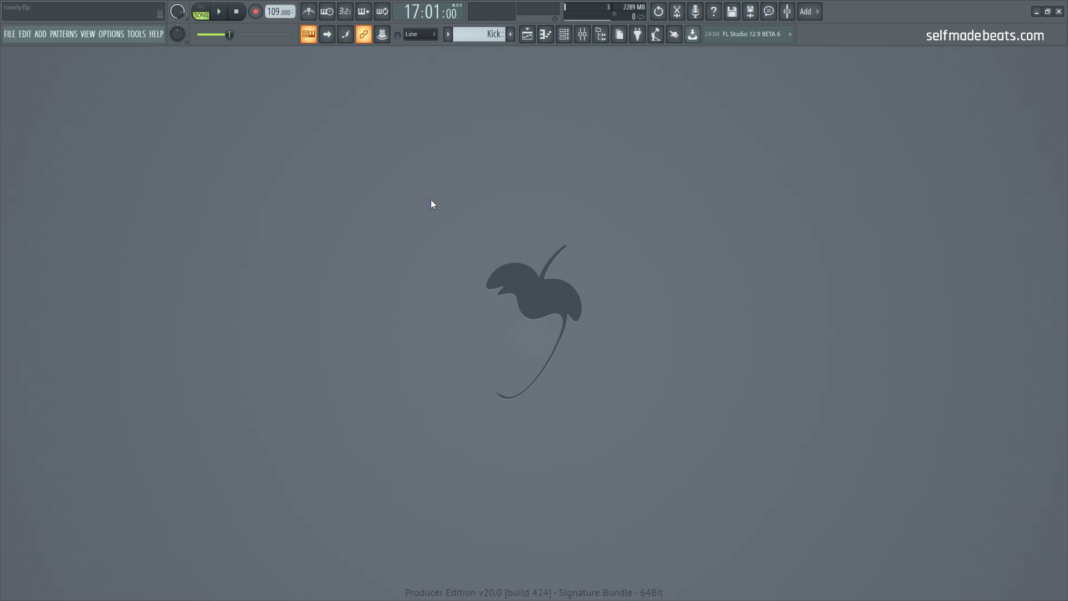
# - Open the playlist and maximize its window to show the whole arrangement
pyautogui.click(533, 35)
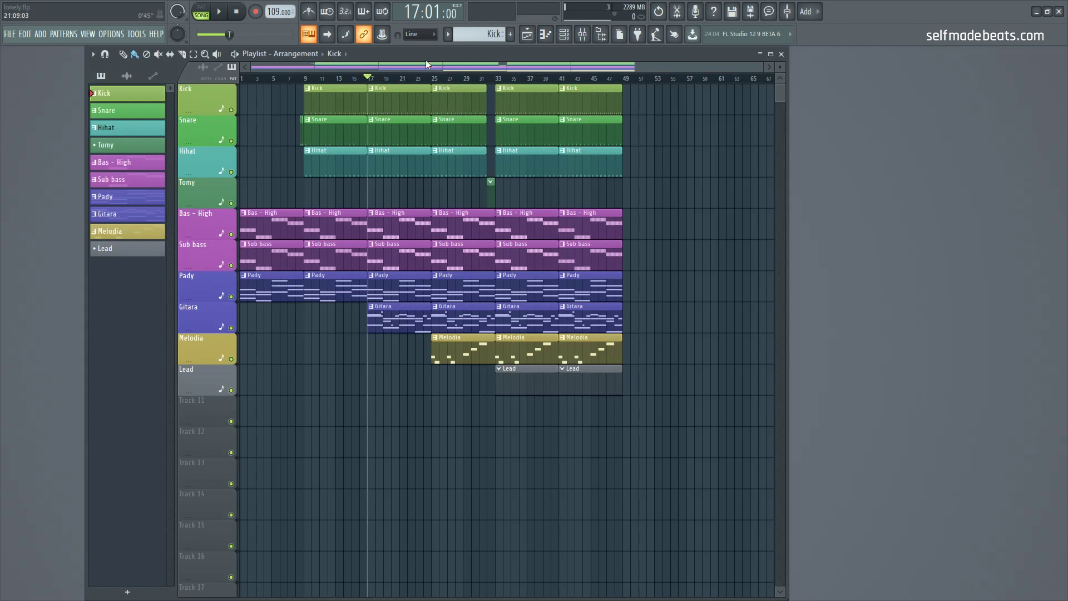
pyautogui.doubleClick(442, 56)
pyautogui.scroll(-4, 351, 287)
pyautogui.scroll(4, 351, 287)
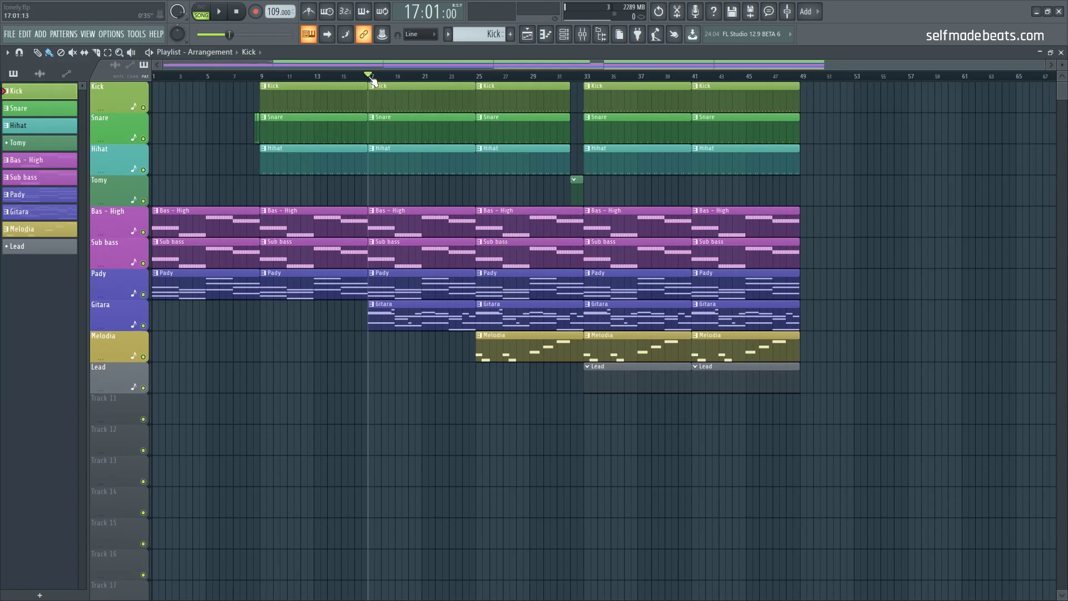
# - Play the arrangement from bar 33 and stop playback
pyautogui.click(590, 77)
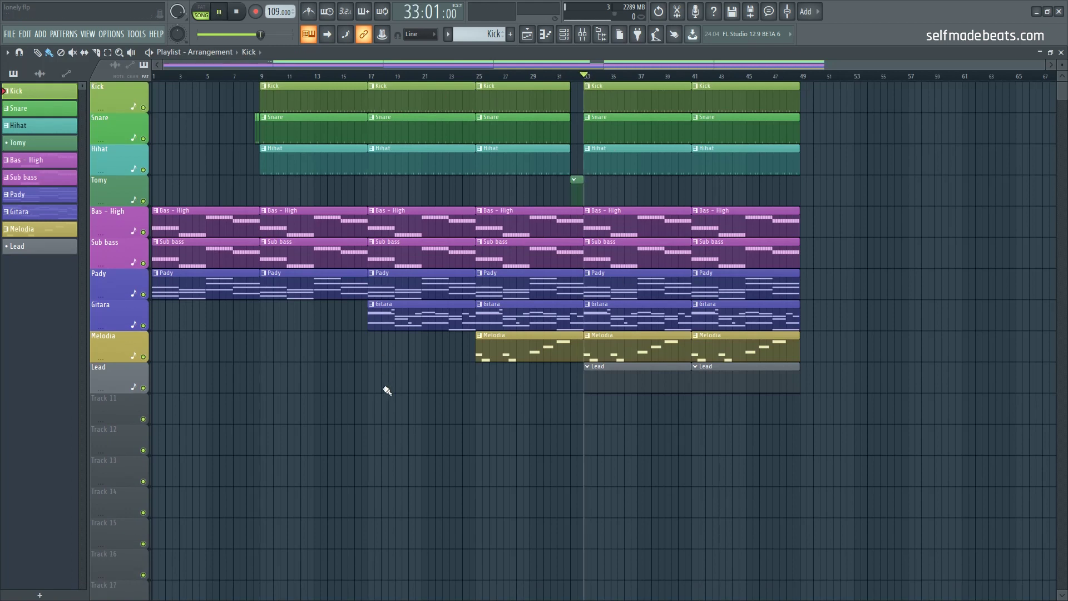
pyautogui.press('space')
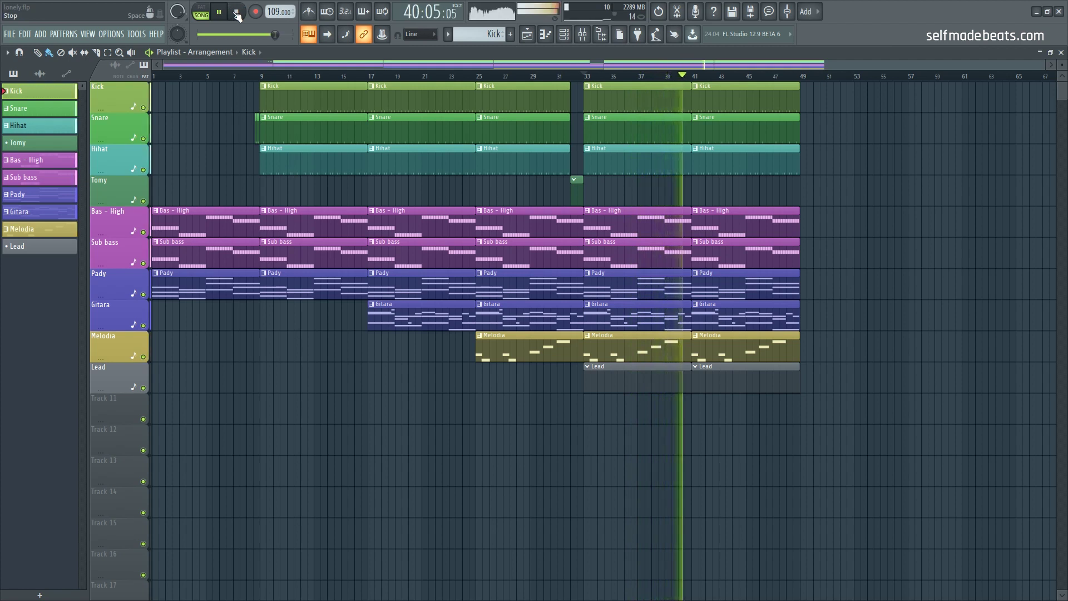
pyautogui.click(239, 16)
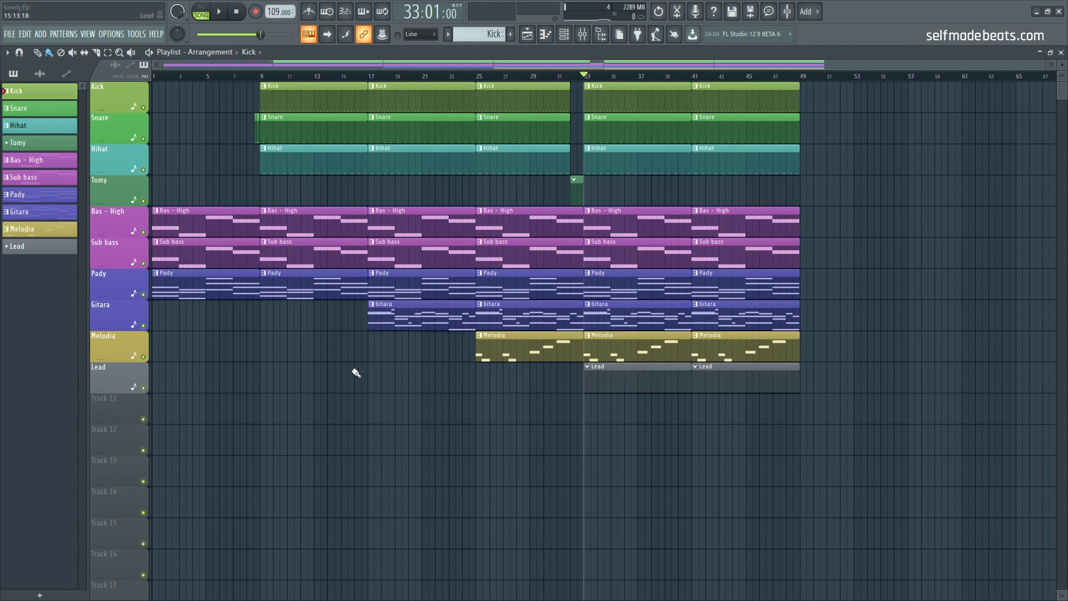
# - Solo the Pady track, play it from the song start, stop, and unsolo it
pyautogui.click(262, 77)
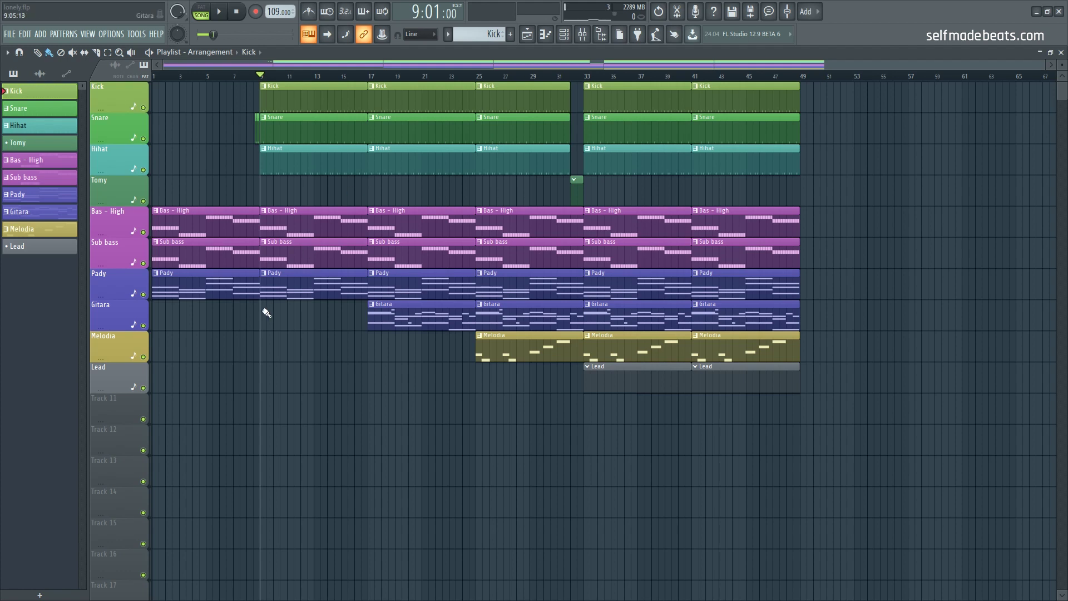
pyautogui.rightClick(144, 294)
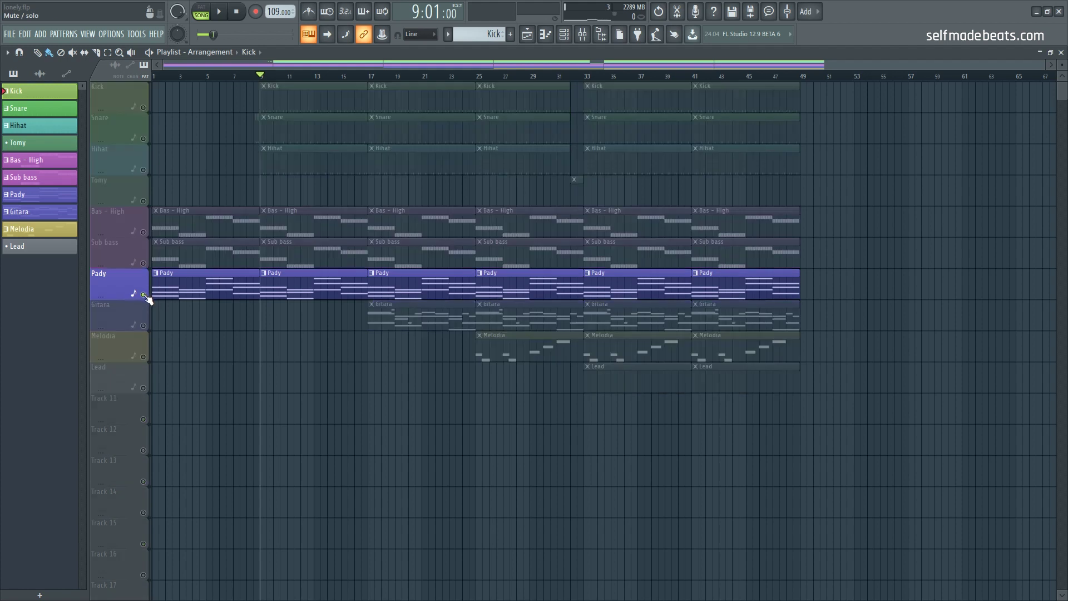
pyautogui.press('space')
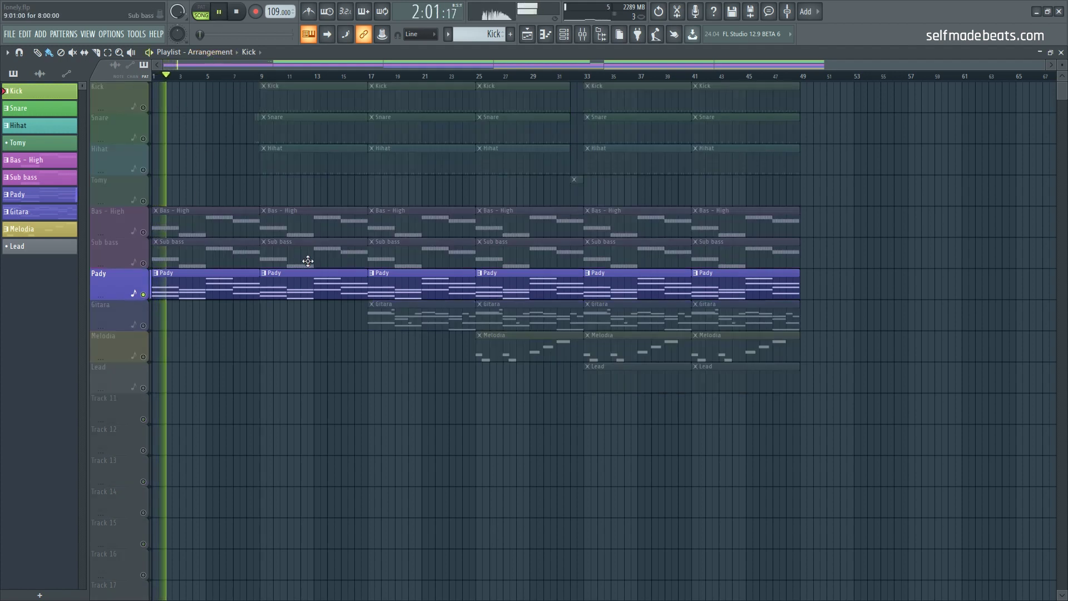
pyautogui.press('space')
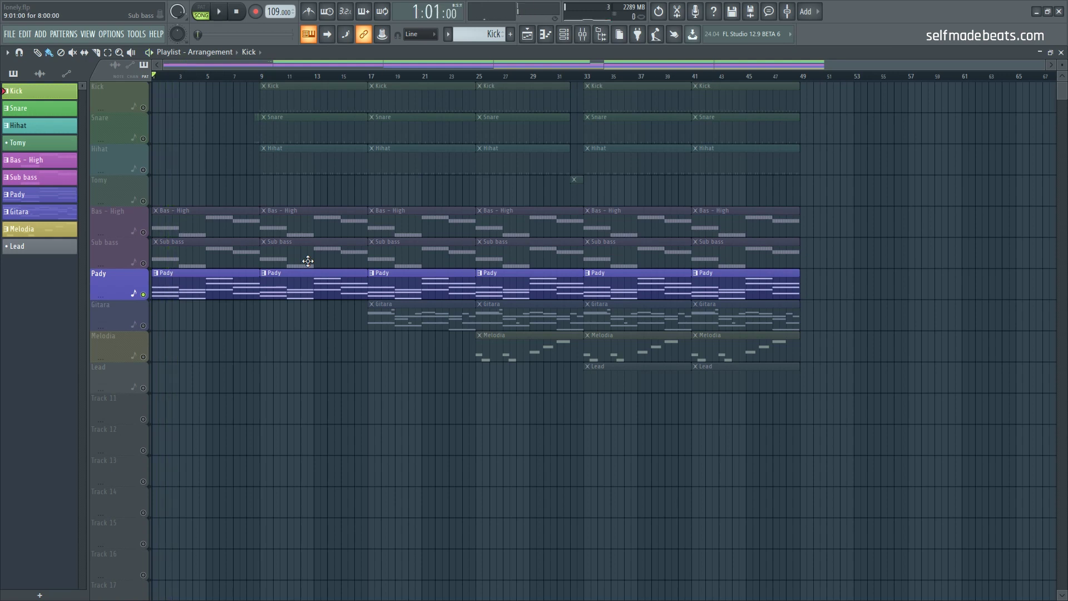
pyautogui.keyDown('ctrl'); pyautogui.click(143, 294); pyautogui.keyUp('ctrl')
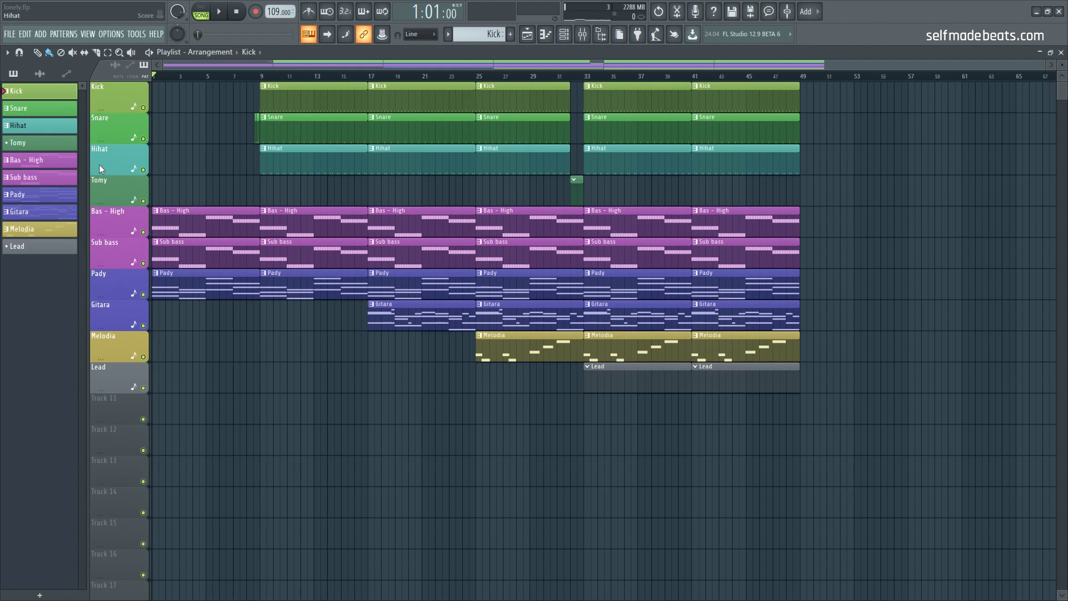
# - Render and replace the Pady pattern as a 32Bit float WAV with the tail set to Leave remainder
pyautogui.click(33, 196)
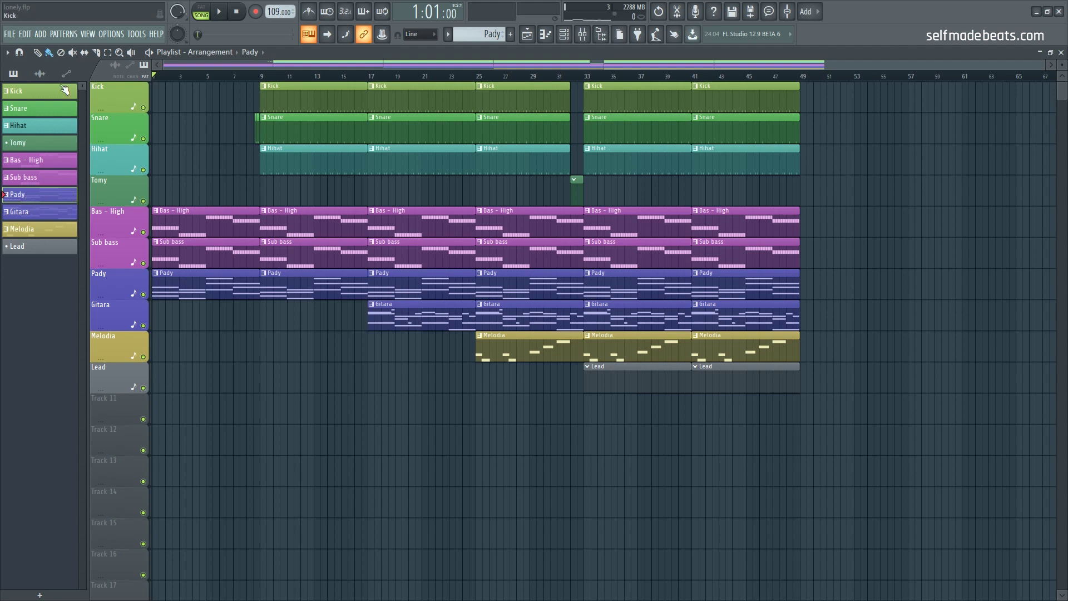
pyautogui.rightClick(41, 196)
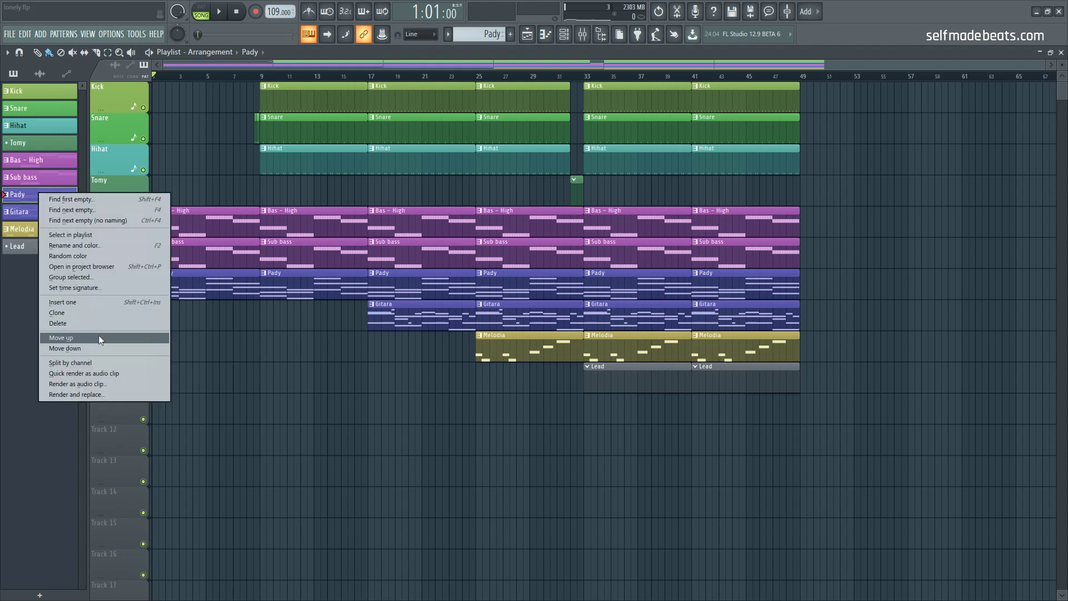
pyautogui.click(101, 393)
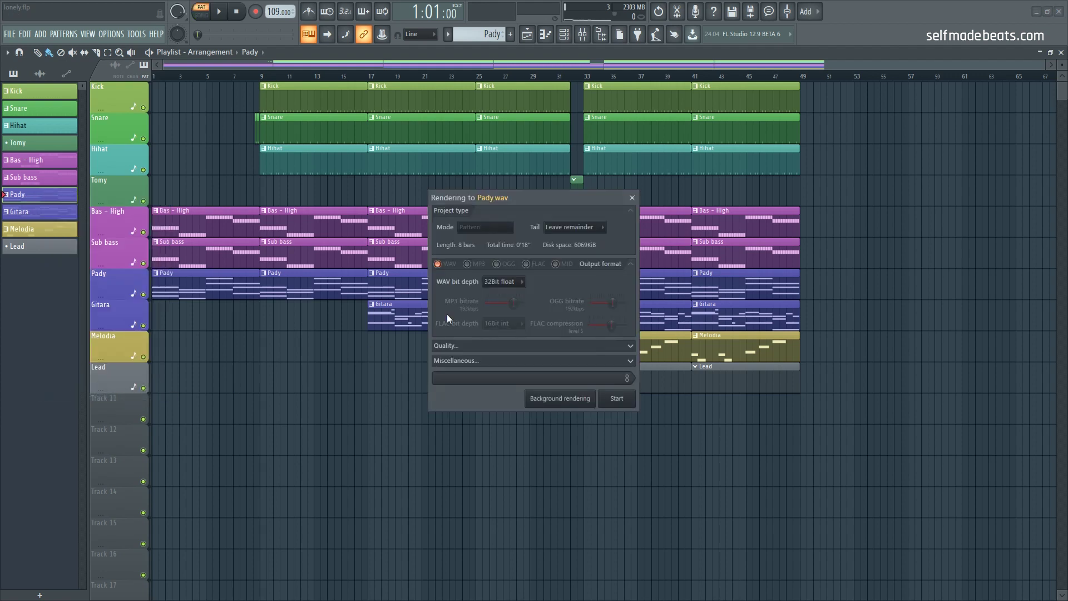
pyautogui.click(501, 282)
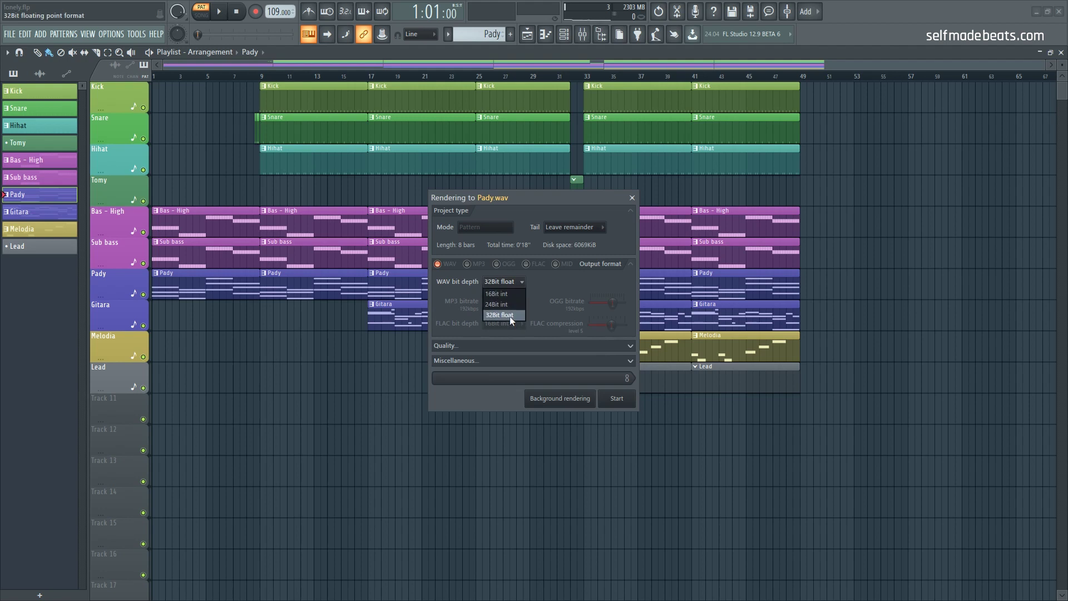
pyautogui.click(502, 316)
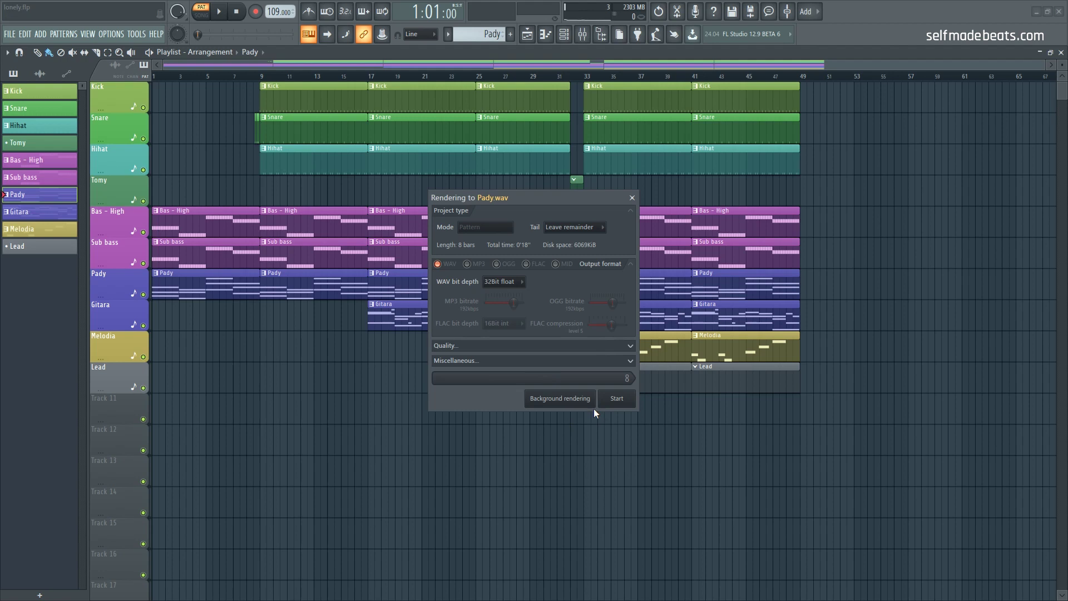
pyautogui.click(623, 405)
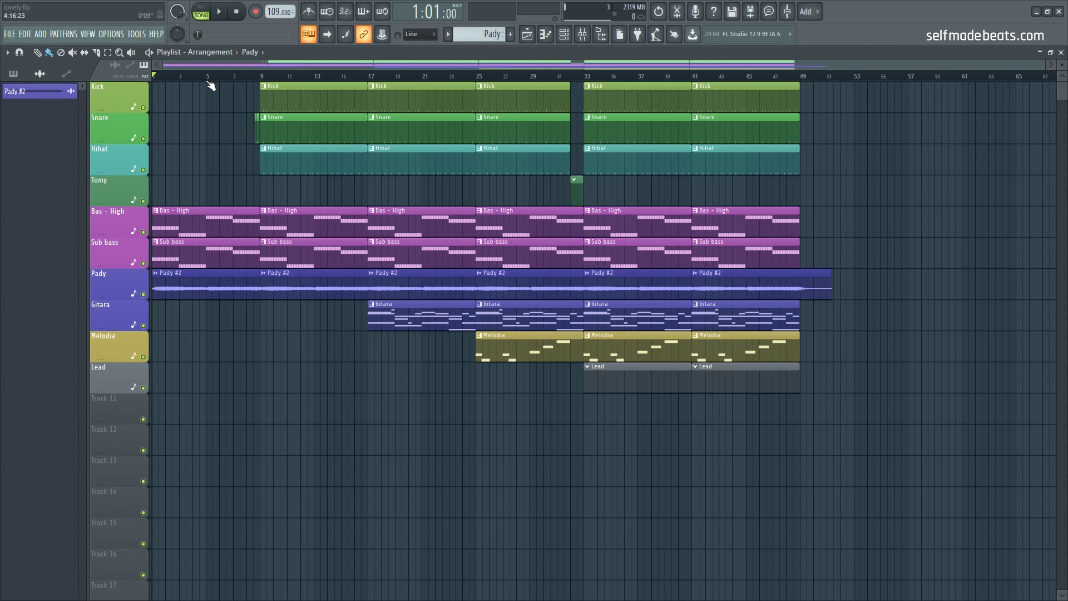
# - Play the arrangement with the rendered Pady clips from bar 33 and again from the song start
pyautogui.click(587, 76)
pyautogui.press('space')
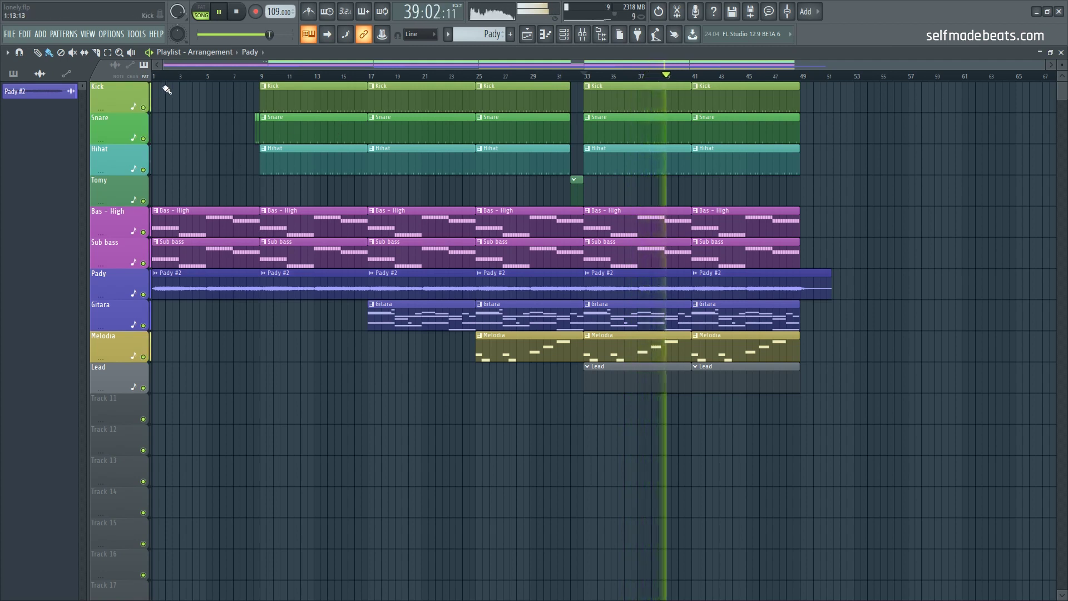
pyautogui.press('space')
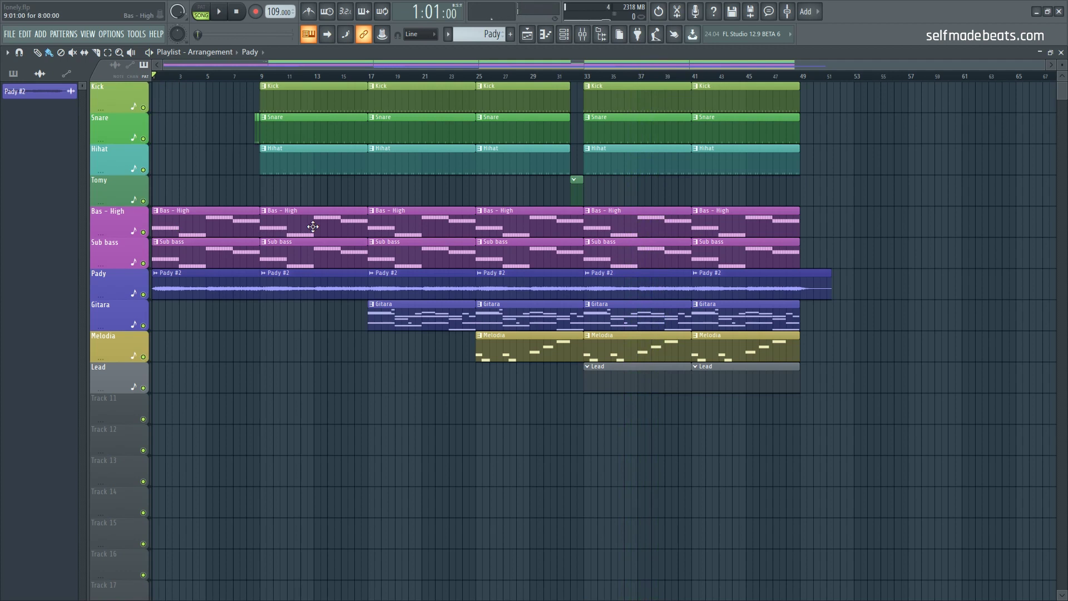
pyautogui.press('space')
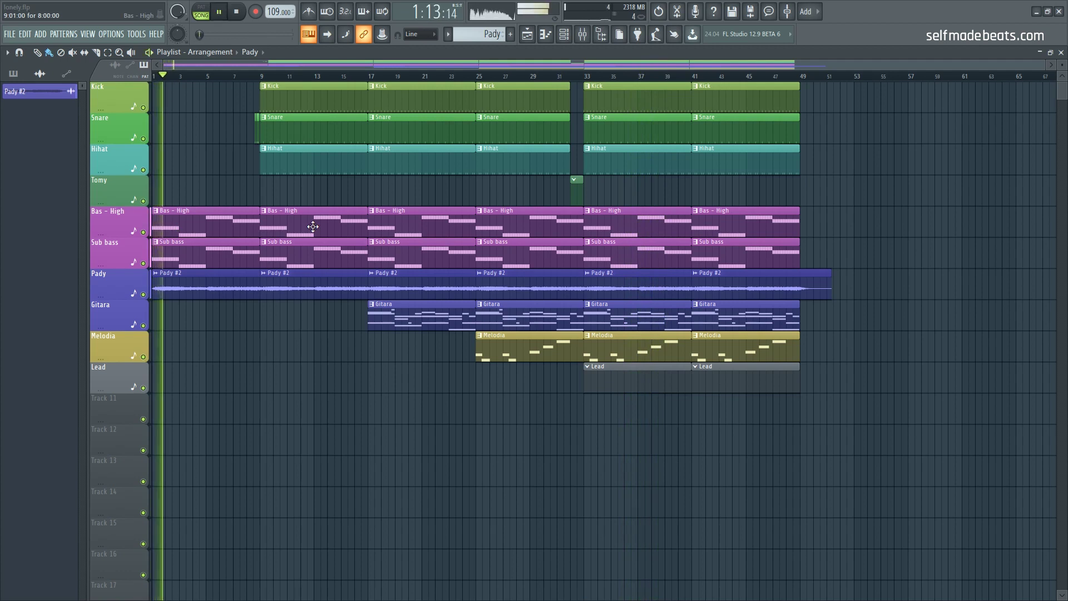
pyautogui.press('space')
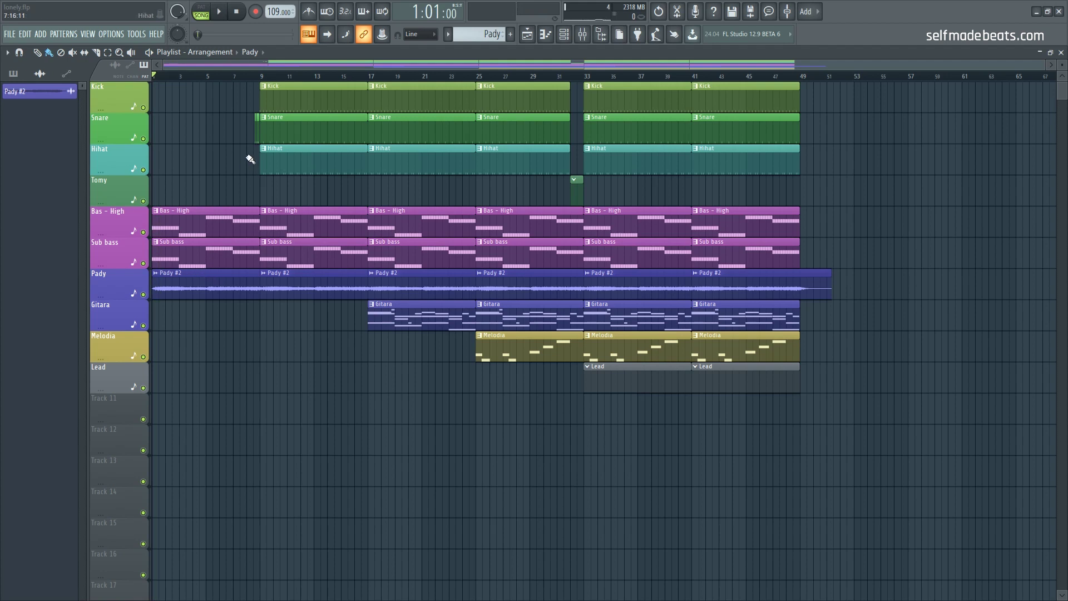
# - Check the pattern and audio clip lists, then undo the Pady render and confirm deleting Pady.wav
pyautogui.click(13, 73)
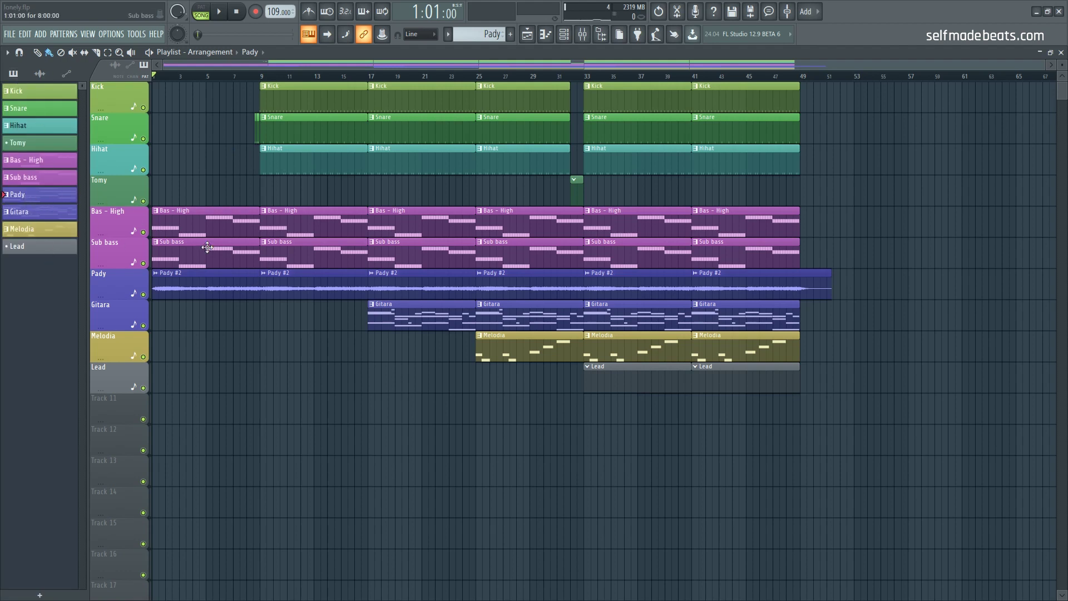
pyautogui.click(39, 74)
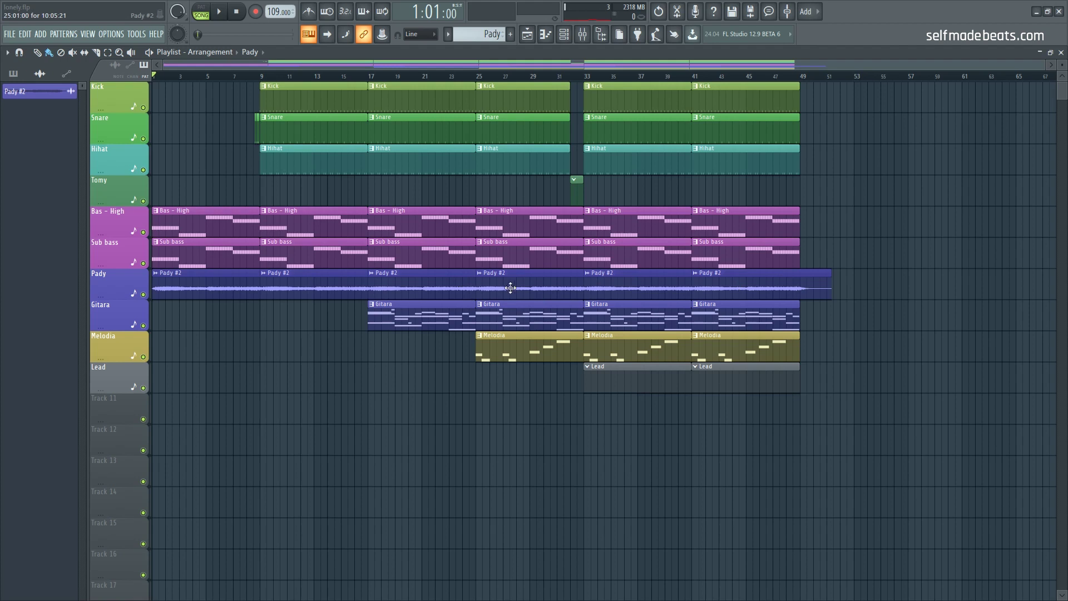
pyautogui.rightClick(512, 288)
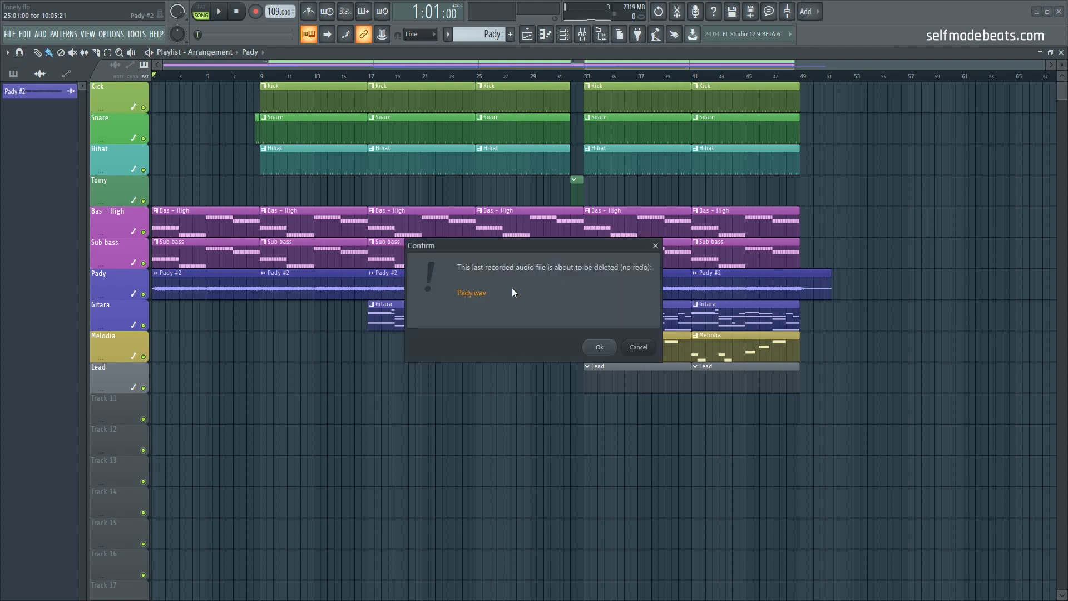
pyautogui.click(595, 348)
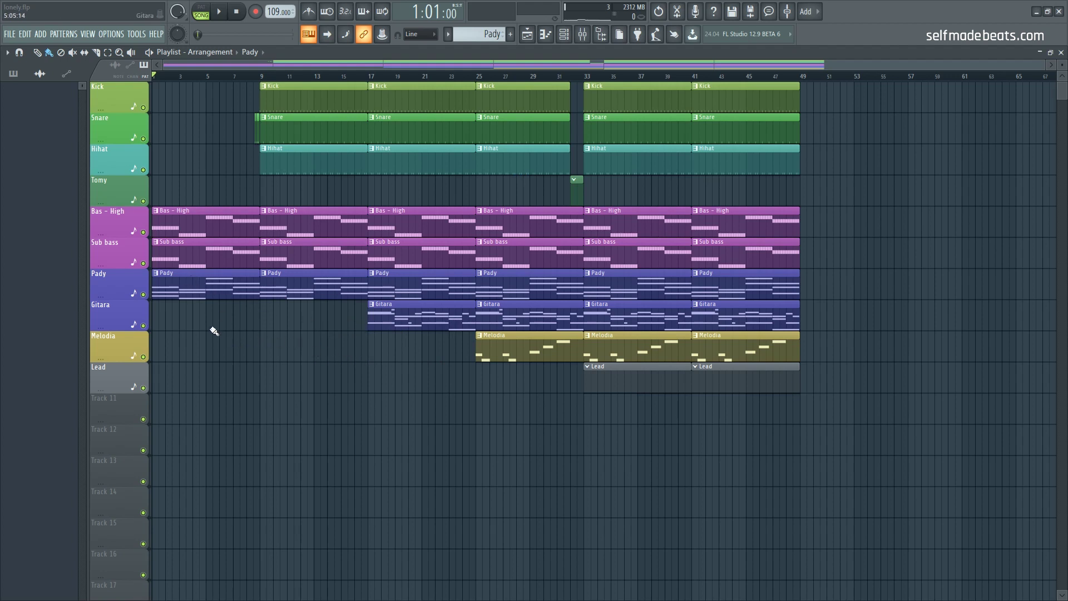
pyautogui.rightClick(114, 270)
pyautogui.moveTo(95, 297); pyautogui.dragTo(95, 284)
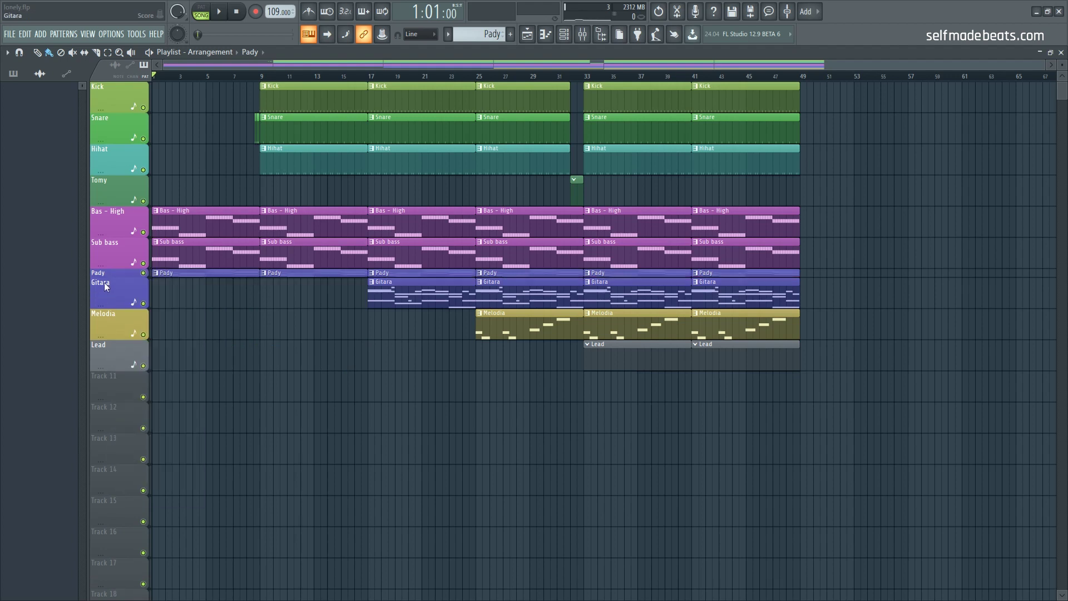
pyautogui.doubleClick(114, 271)
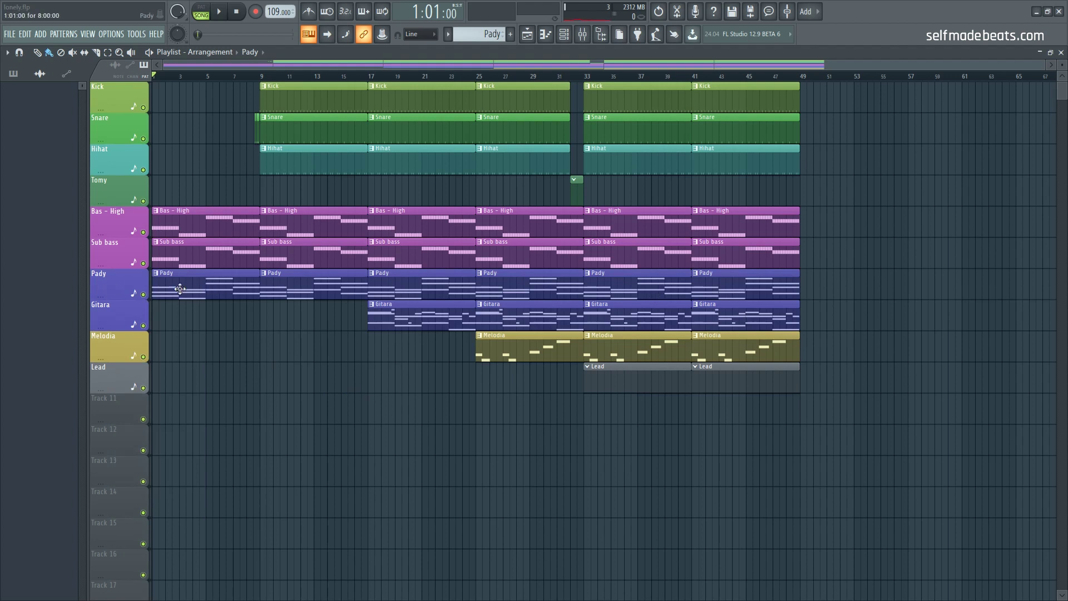
# - Consolidate the Pady track from the song start as a 32Bit float WAV and slightly reduce the new audio track's height
pyautogui.rightClick(115, 285)
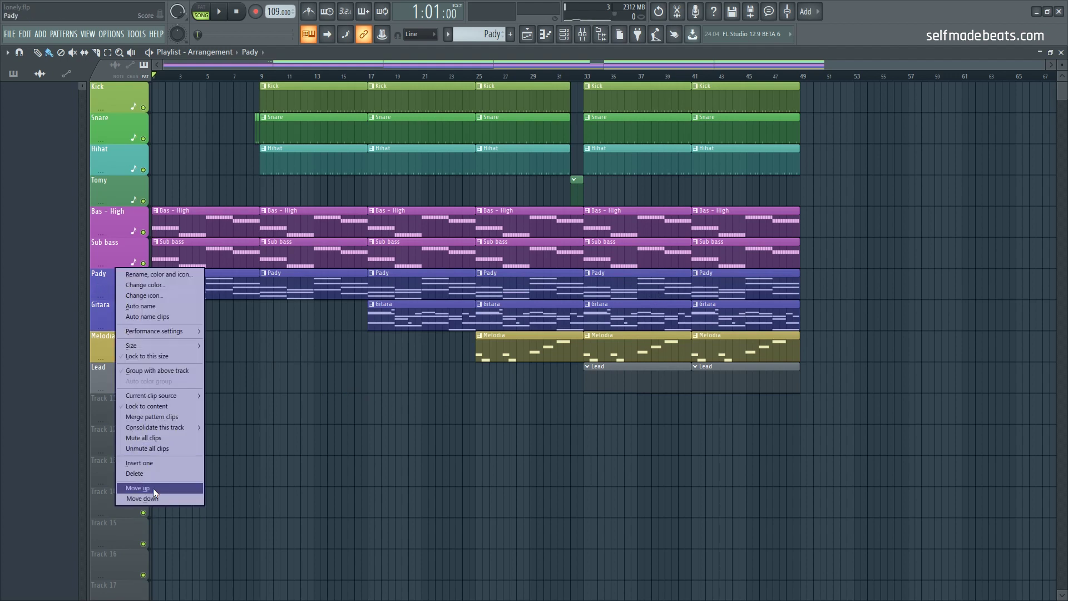
pyautogui.moveTo(156, 430)
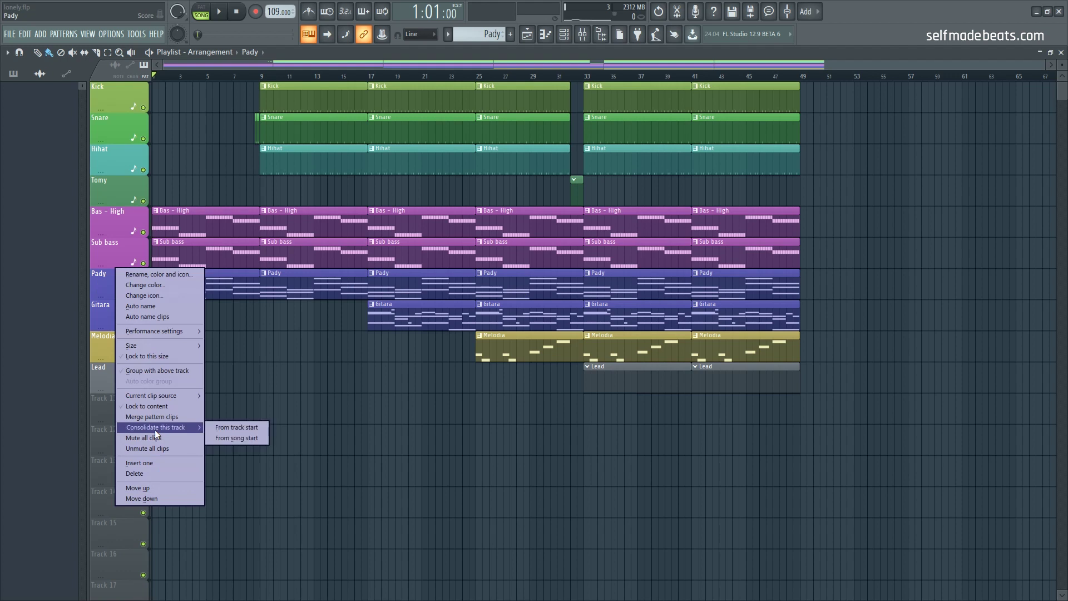
pyautogui.click(239, 438)
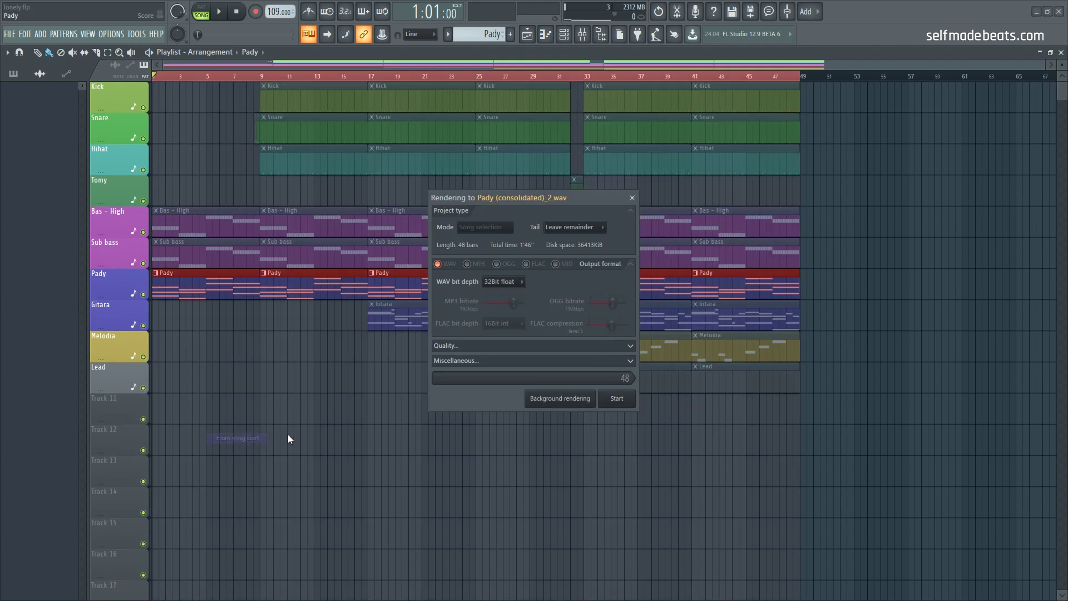
pyautogui.click(617, 399)
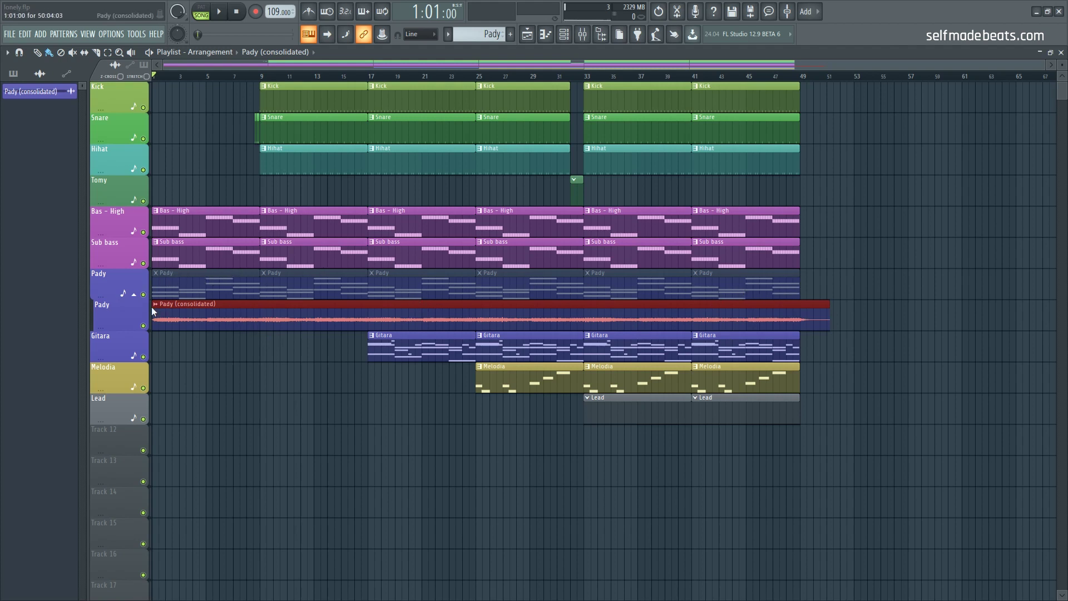
pyautogui.moveTo(120, 329)
pyautogui.mouseDown()
pyautogui.moveTo(122, 402)
pyautogui.moveTo(124, 305)
pyautogui.moveTo(124, 321)
pyautogui.mouseUp()
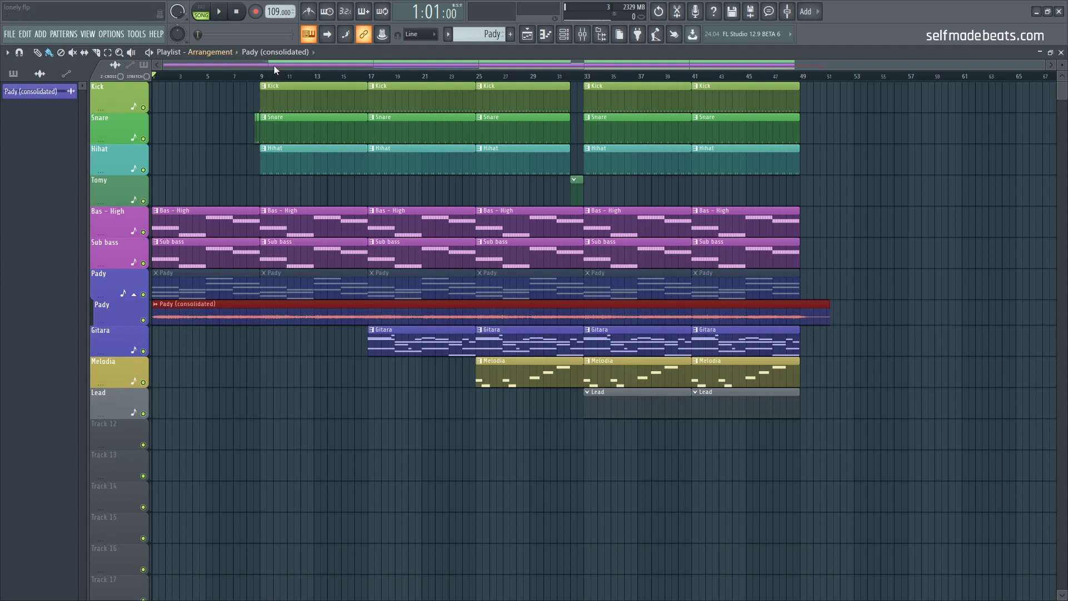
# - Play the arrangement with the consolidated Pady clip from the start and from just before bar 9, stop, and deselect the clip
pyautogui.press('space')
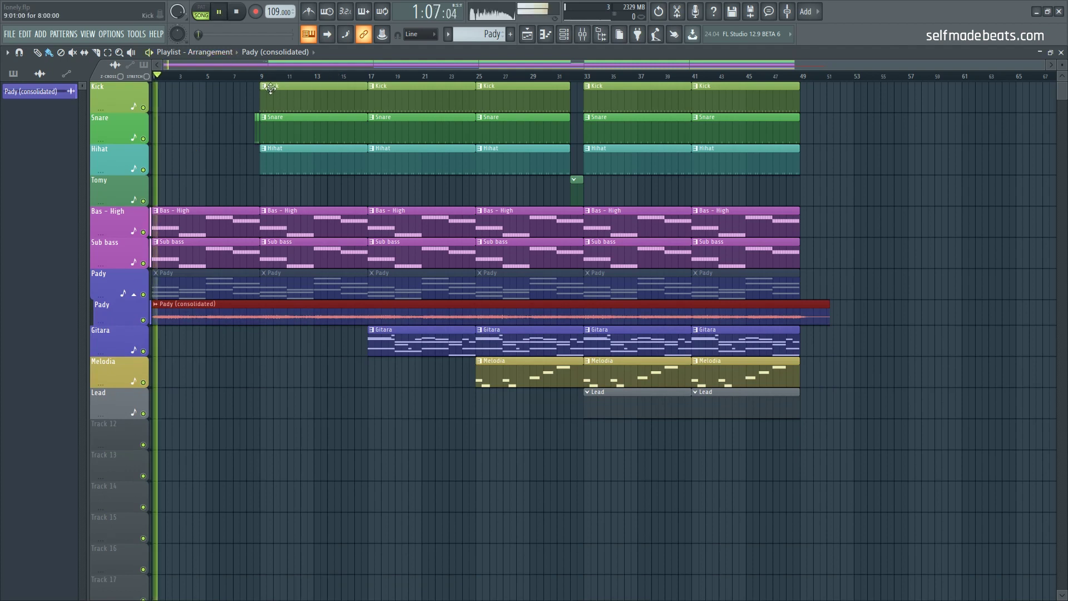
pyautogui.click(260, 76)
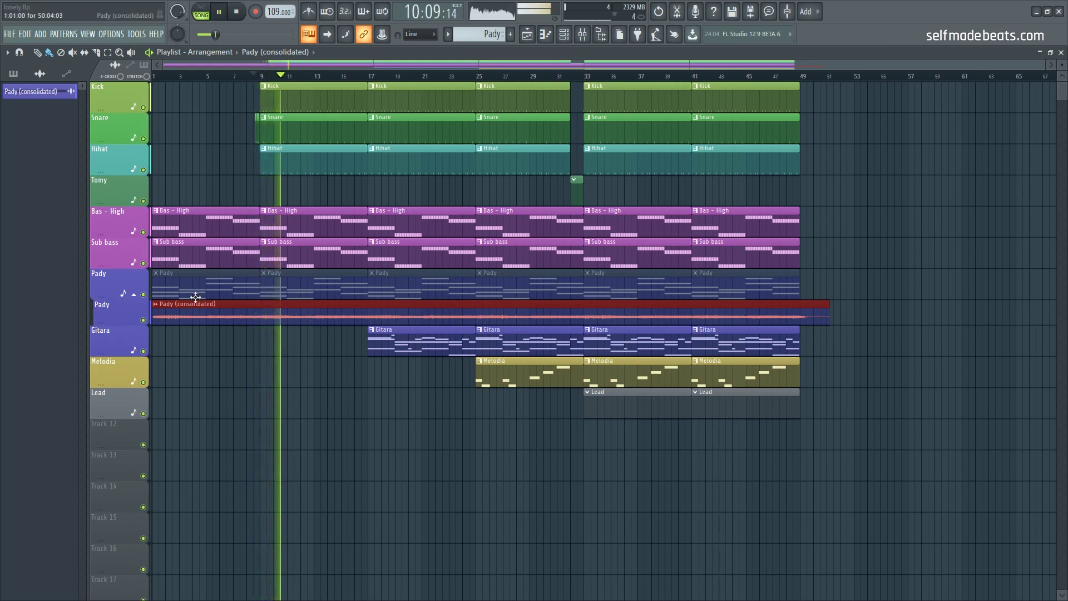
pyautogui.press('space')
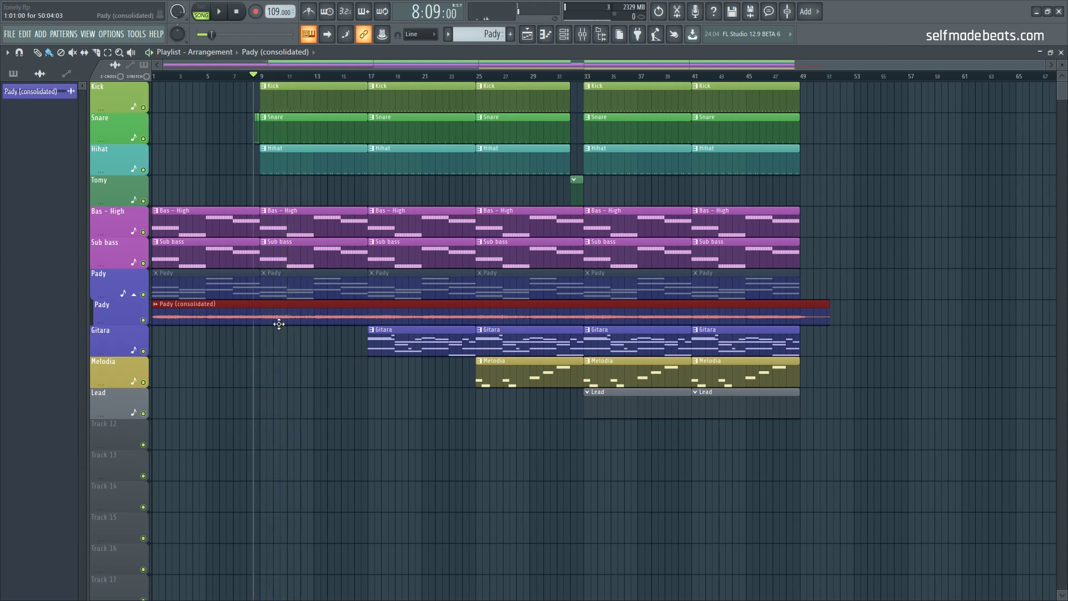
pyautogui.keyDown('ctrl'); pyautogui.click(282, 388); pyautogui.keyUp('ctrl')
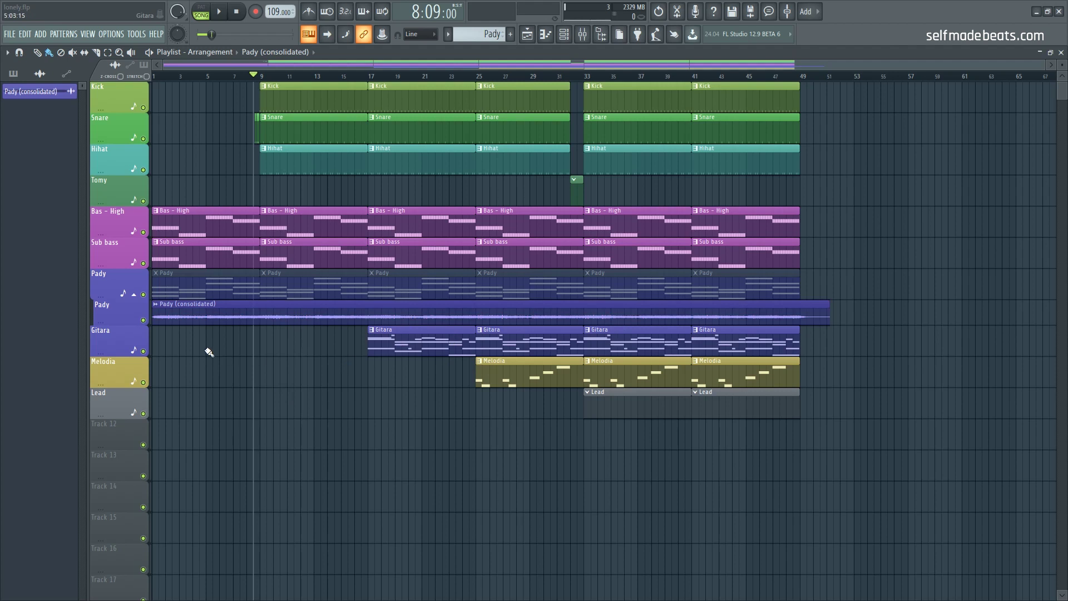
# - Consolidate the Gitara track from the track start as a 32Bit float WAV with the remainder left, and deselect the new clip
pyautogui.rightClick(115, 347)
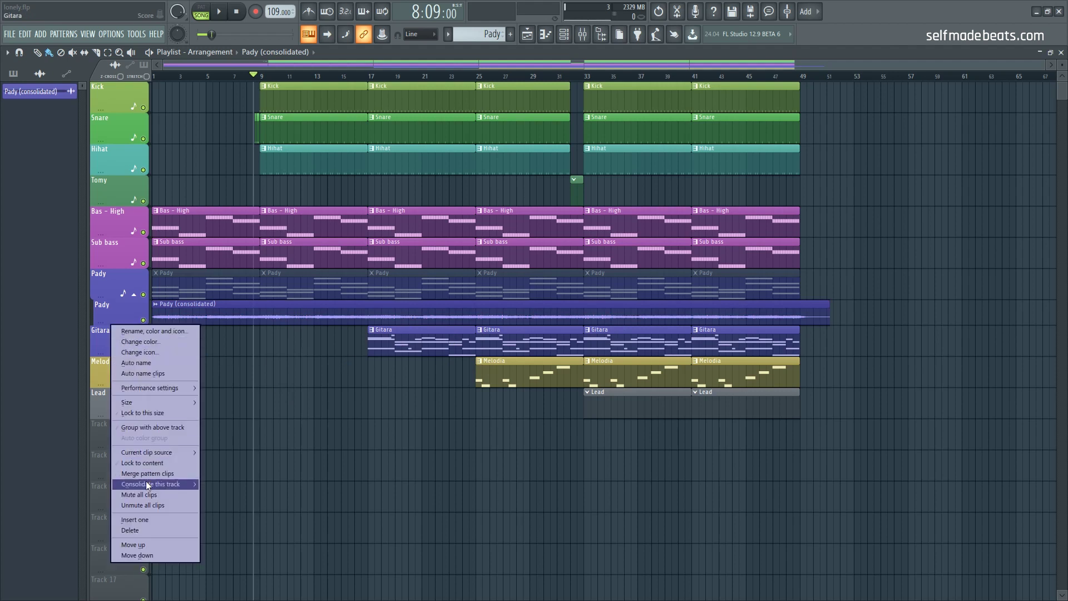
pyautogui.moveTo(149, 483)
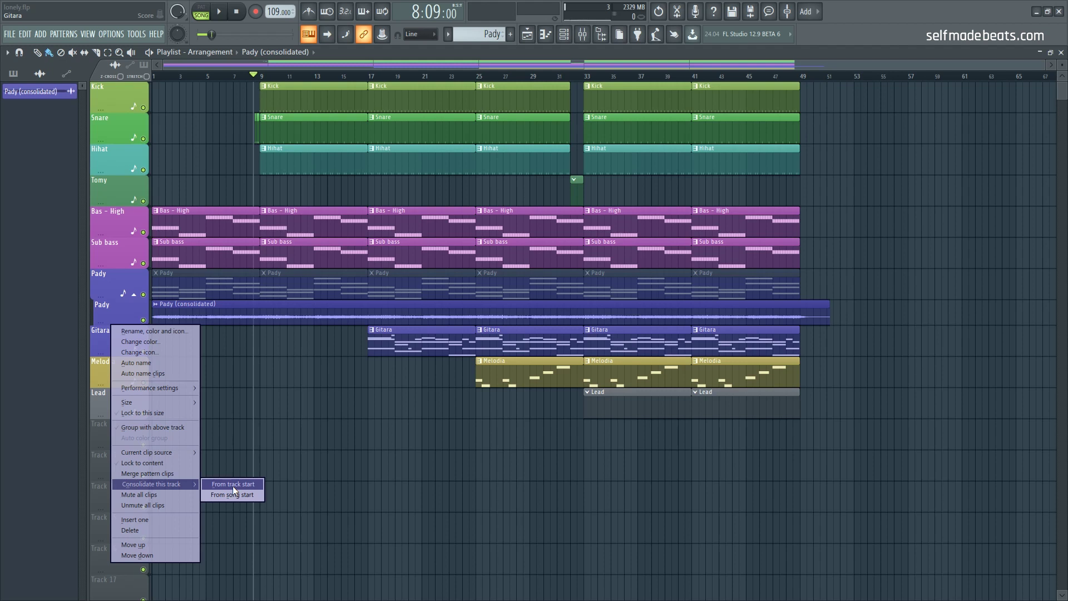
pyautogui.click(232, 485)
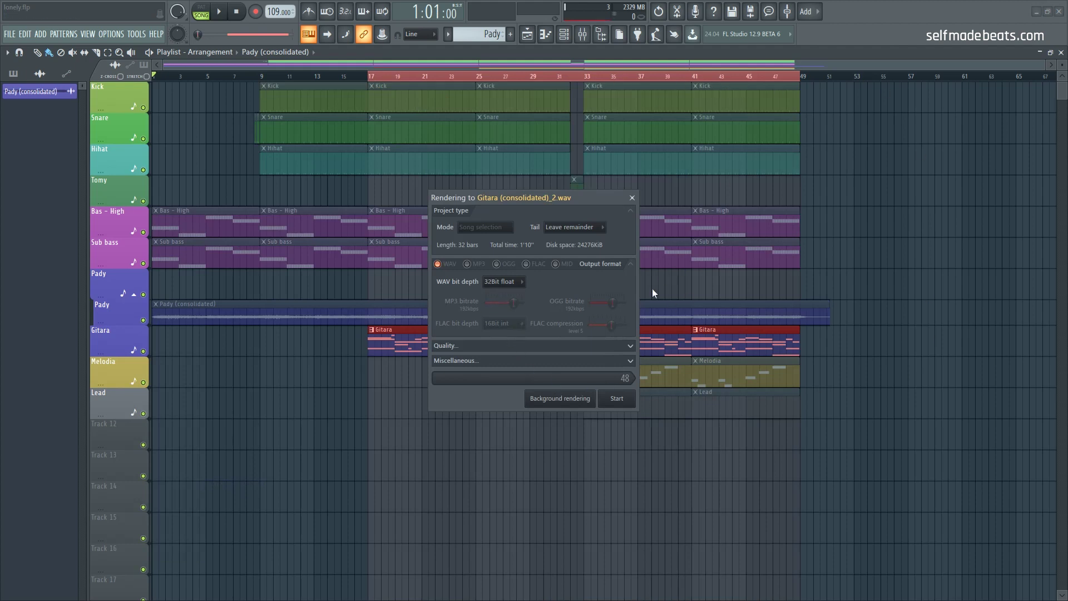
pyautogui.click(625, 400)
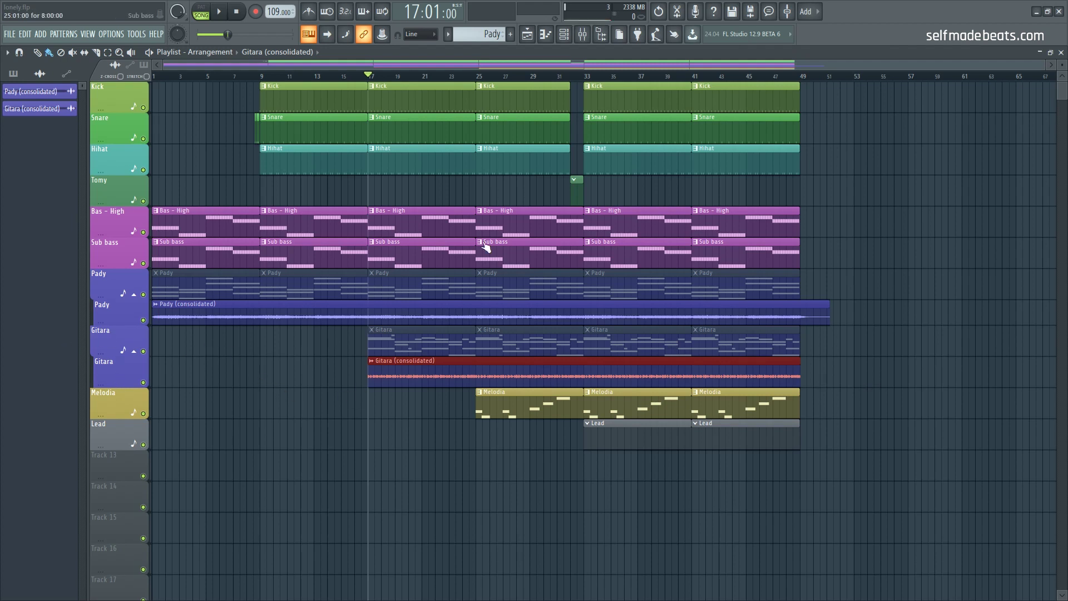
pyautogui.click(380, 381)
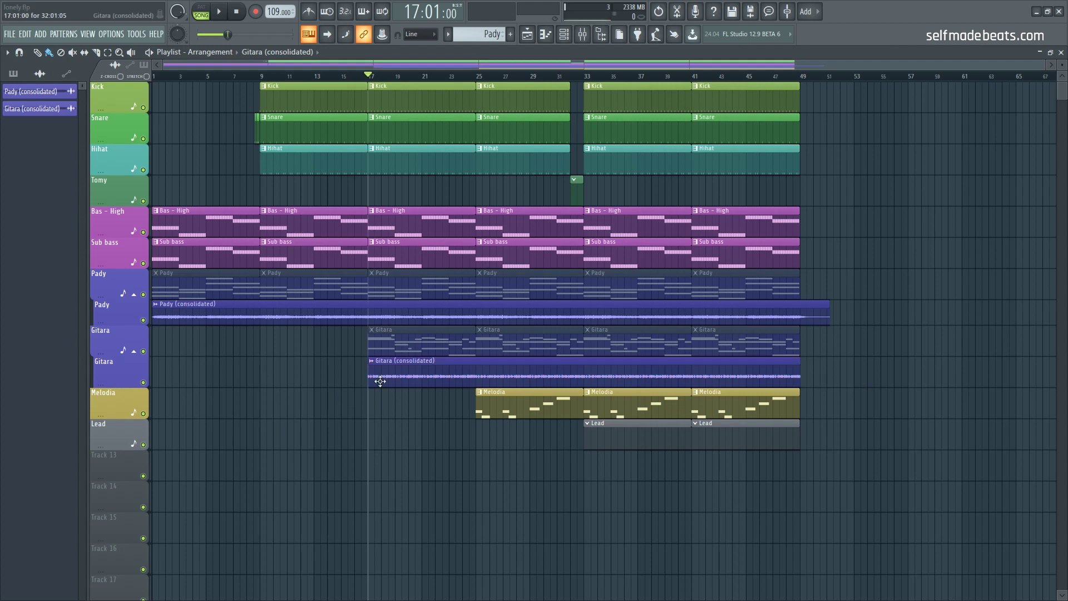
# - Play the arrangement from bar 17, mute the original Gitara and Pady pattern tracks during playback, and stop
pyautogui.press('space')
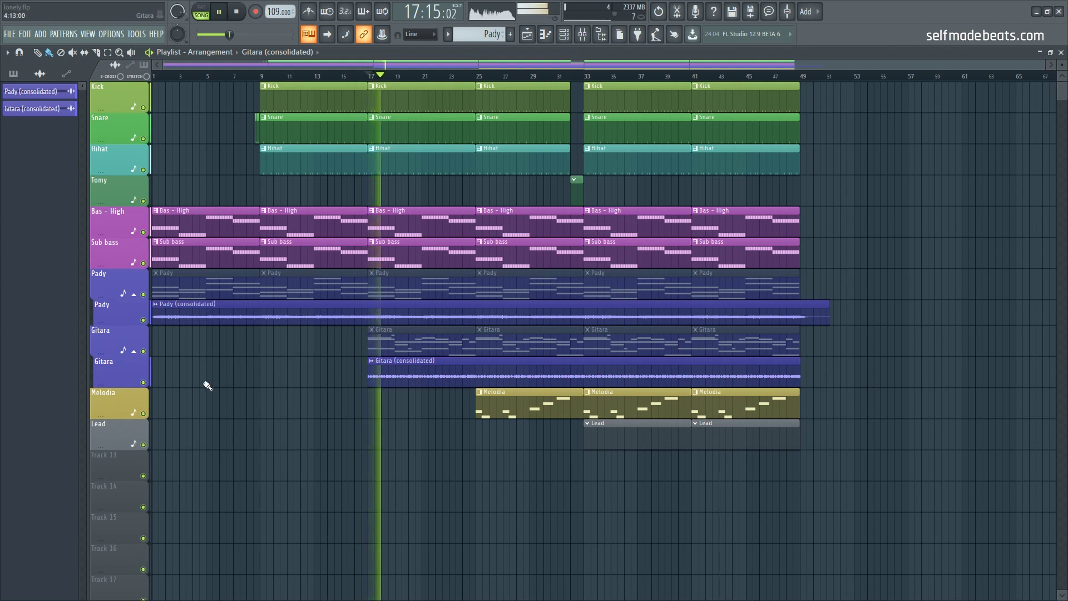
pyautogui.click(143, 351)
pyautogui.click(143, 294)
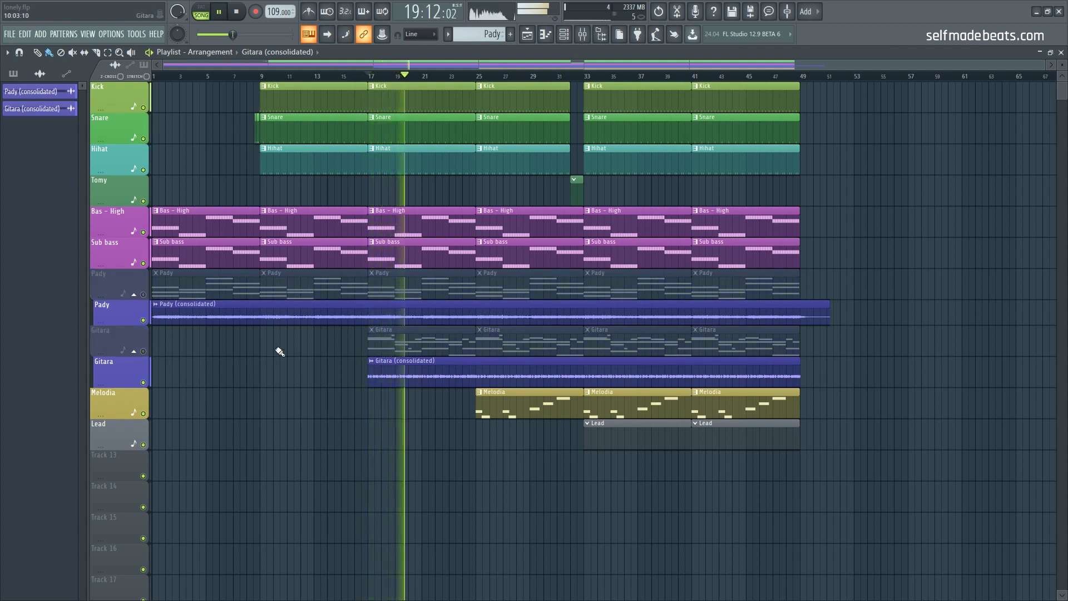
pyautogui.press('space')
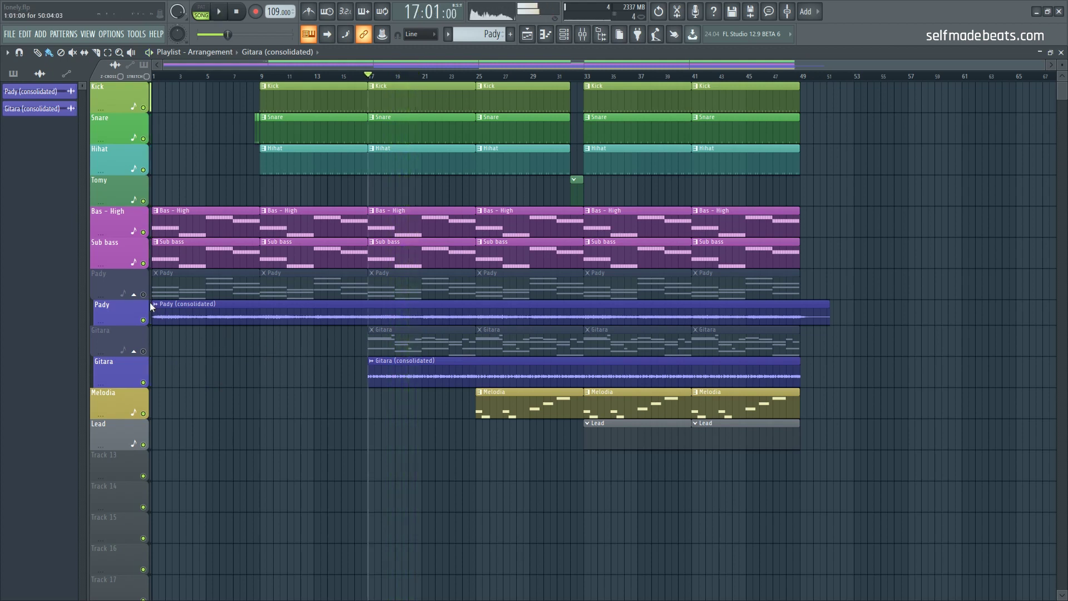
# - Collapse the Pady and Gitara track groups to hide their consolidated audio tracks, and expand both groups again
pyautogui.click(134, 295)
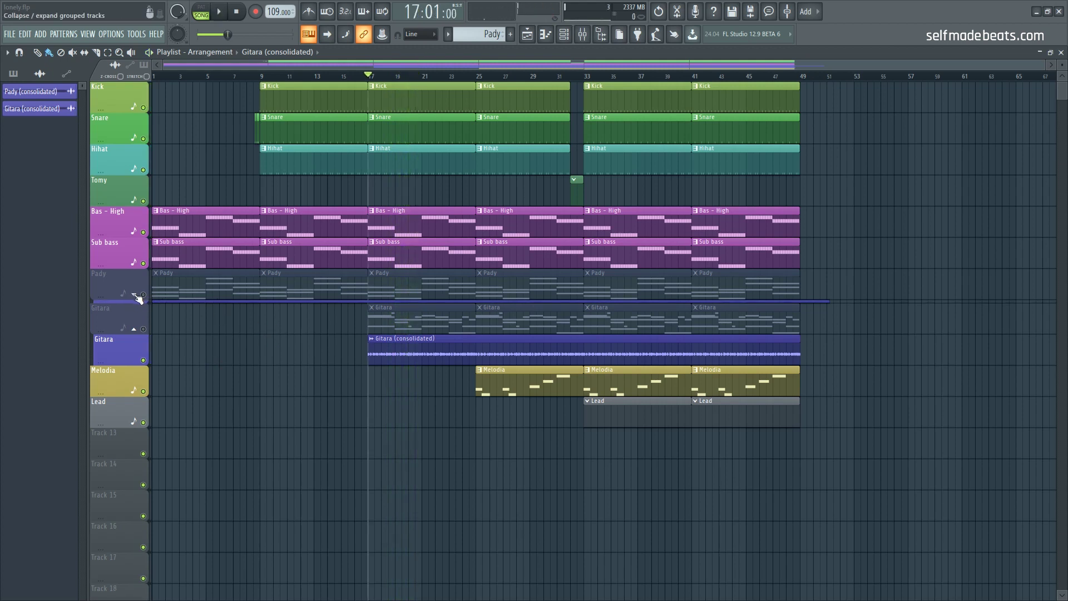
pyautogui.click(137, 330)
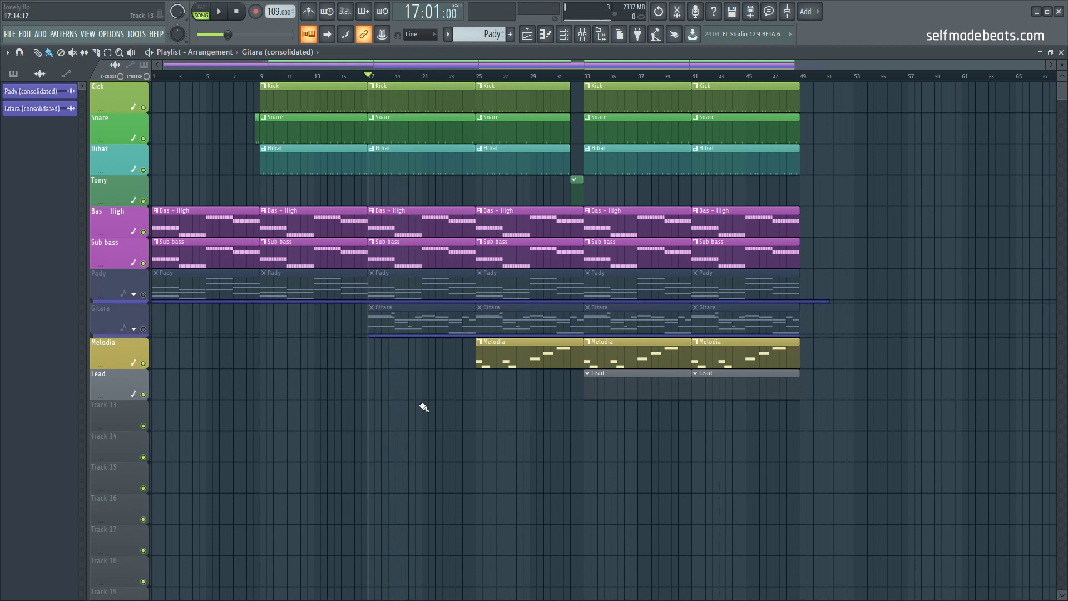
pyautogui.click(133, 295)
pyautogui.click(134, 351)
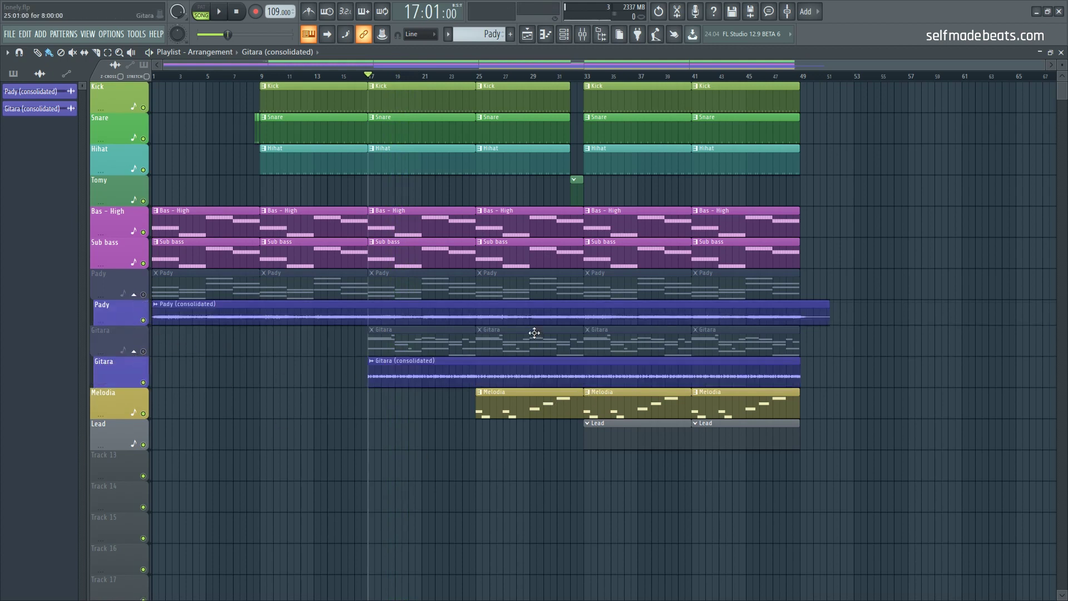